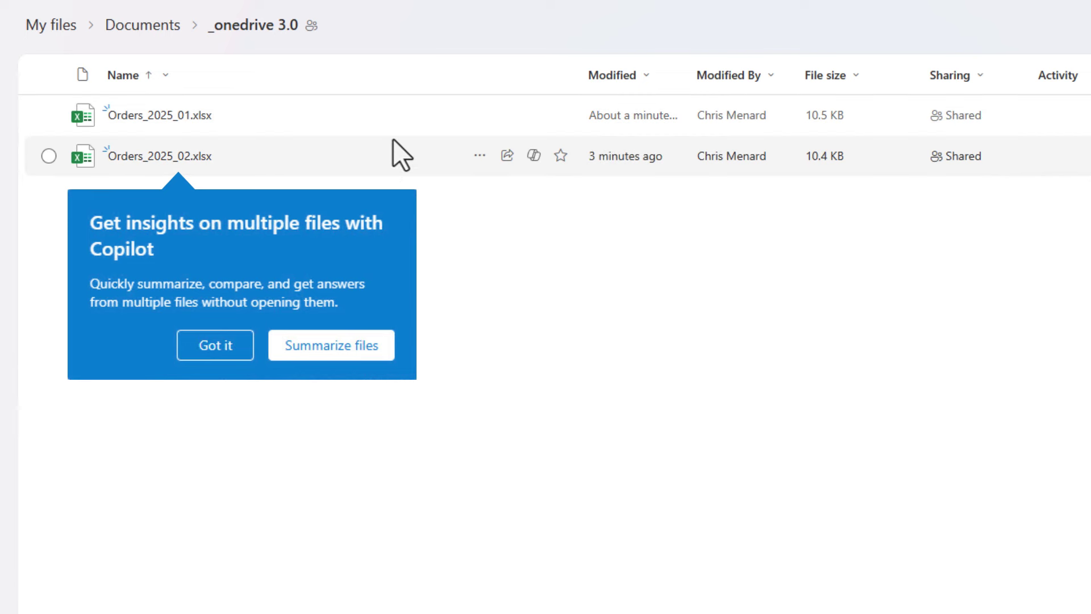
Step: Select Orders_2025_01.xlsx and Orders_2025_02.xlsx and show Copilot's actions for both files
click(49, 115)
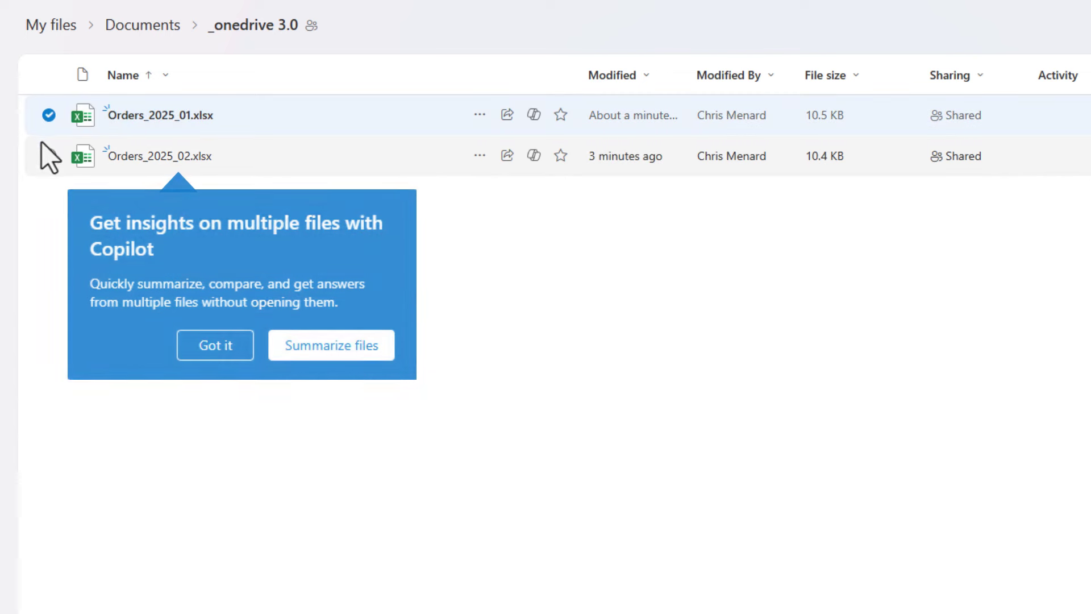
click(49, 156)
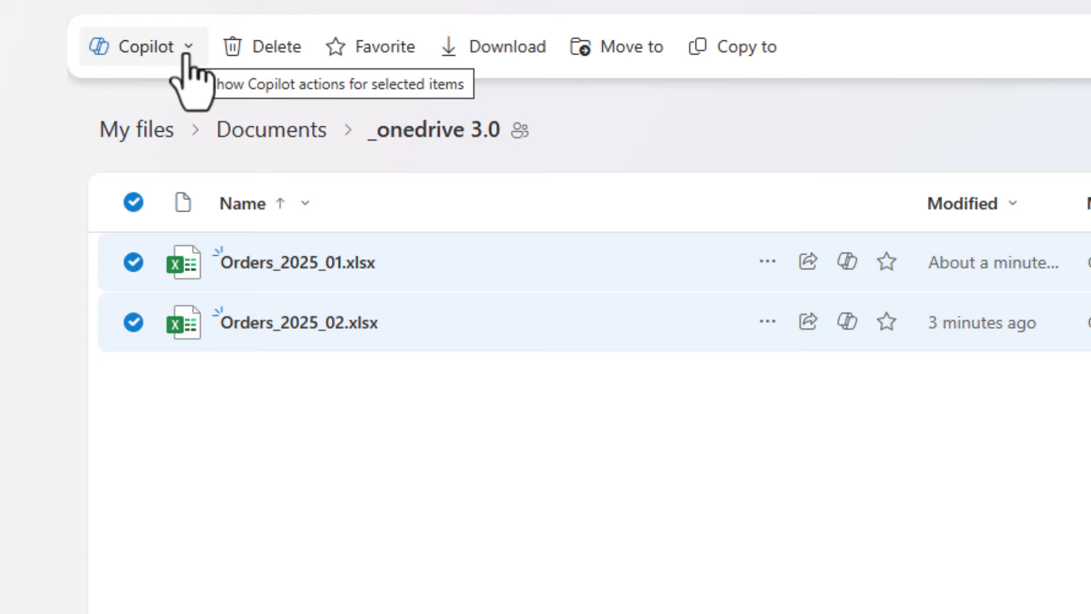
click(189, 79)
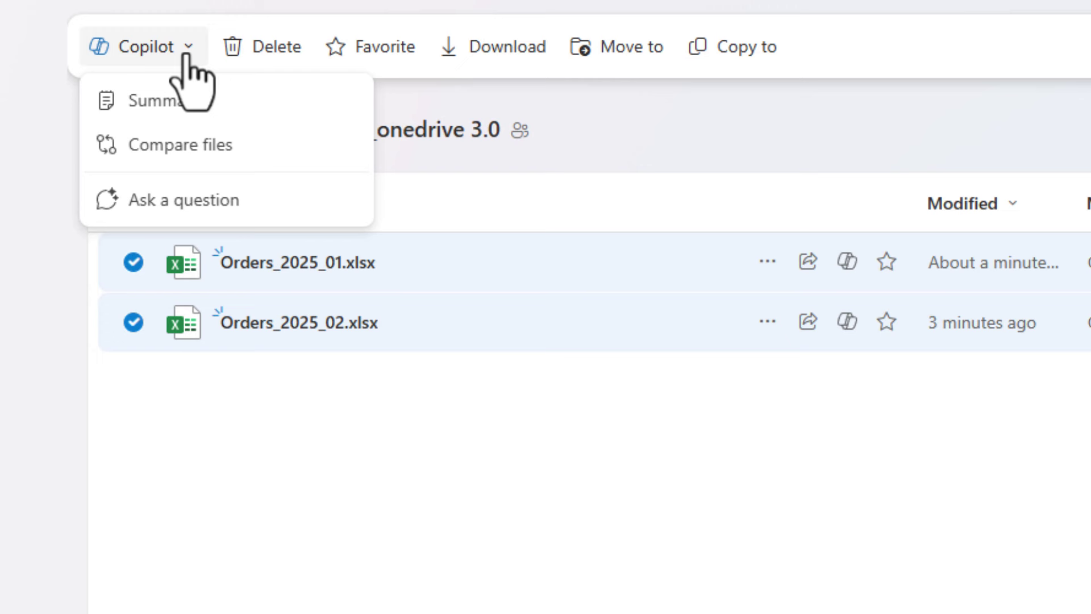
Step: Choose Ask a question from Copilot and put the cursor in the Copilot prompt box
click(228, 205)
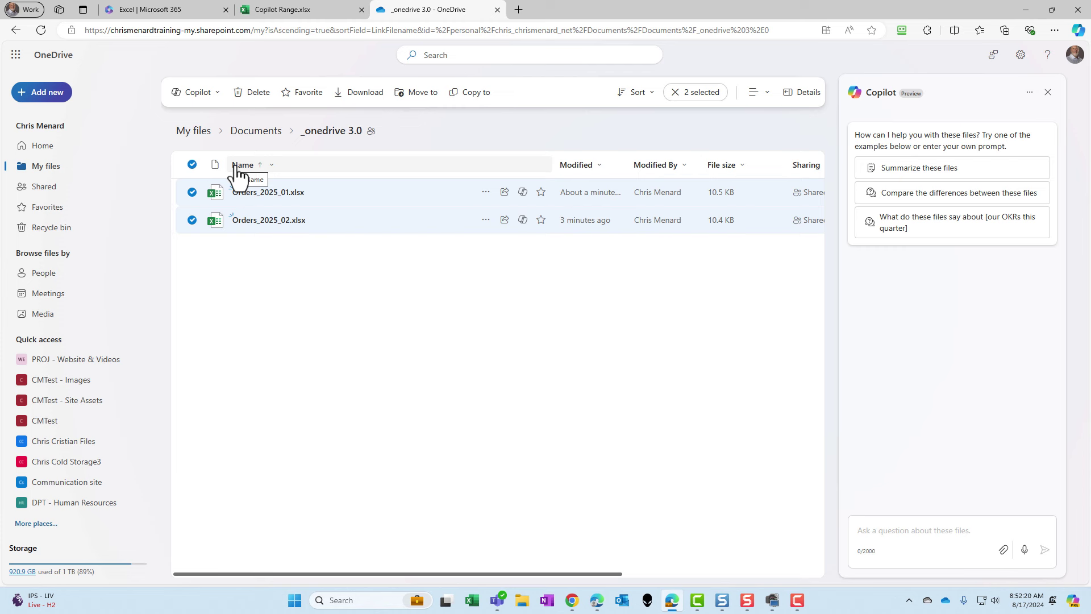
click(916, 537)
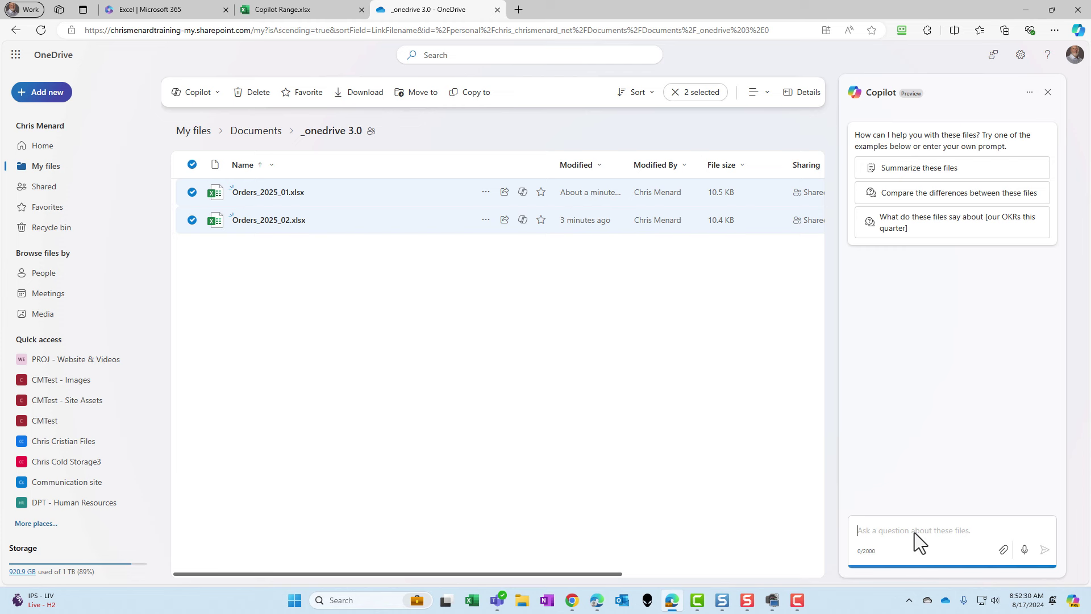
click(915, 533)
Step: Ask Copilot 'did anyone form houston palce an order?'
text(did anyone form houston palce an order?)
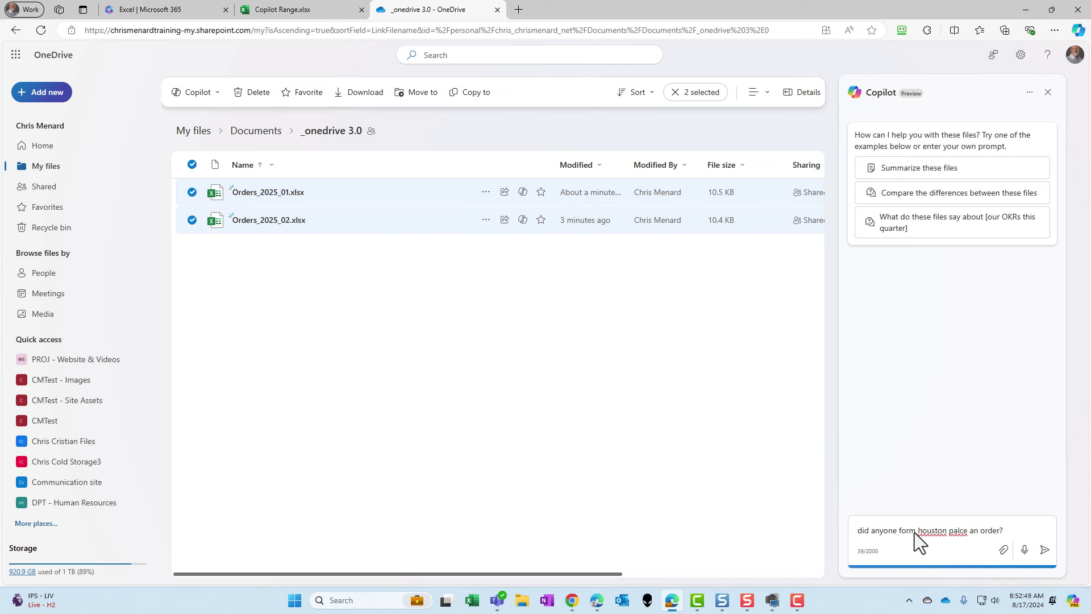
key(Return)
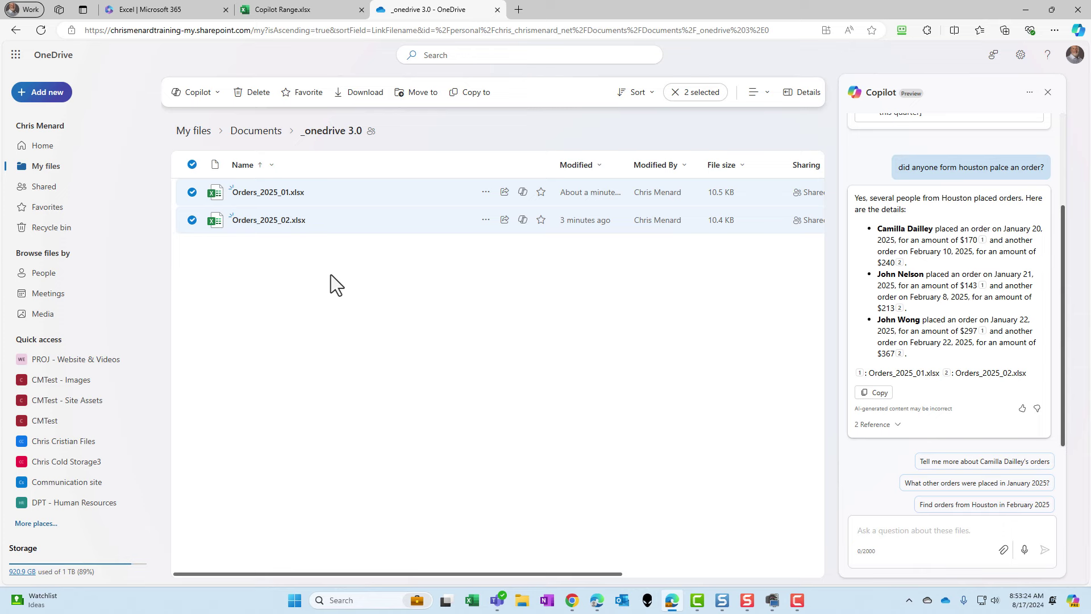
Step: Open Orders_2025_01.xlsx in Excel for the web and select the City header cell
click(331, 276)
click(267, 192)
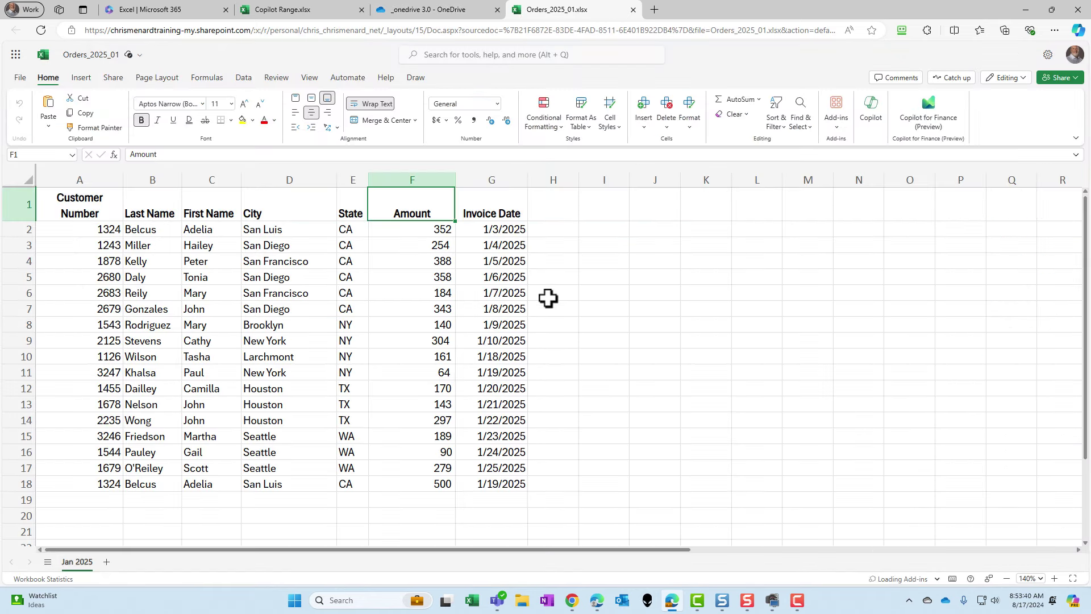
click(285, 246)
click(299, 218)
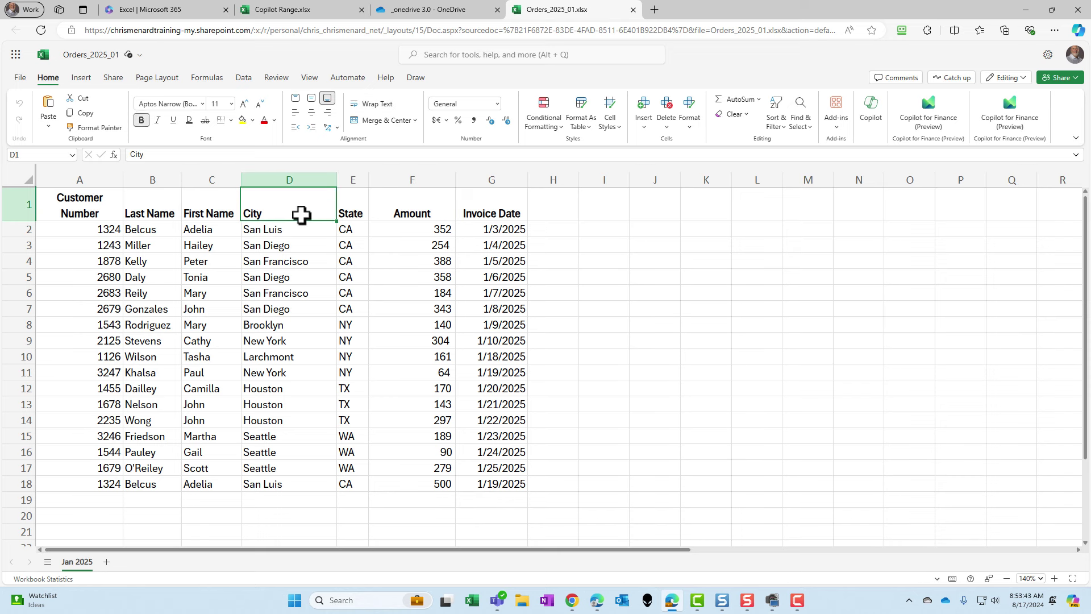
Step: Filter the City column to Houston only, then clear the filter to show all rows
click(244, 78)
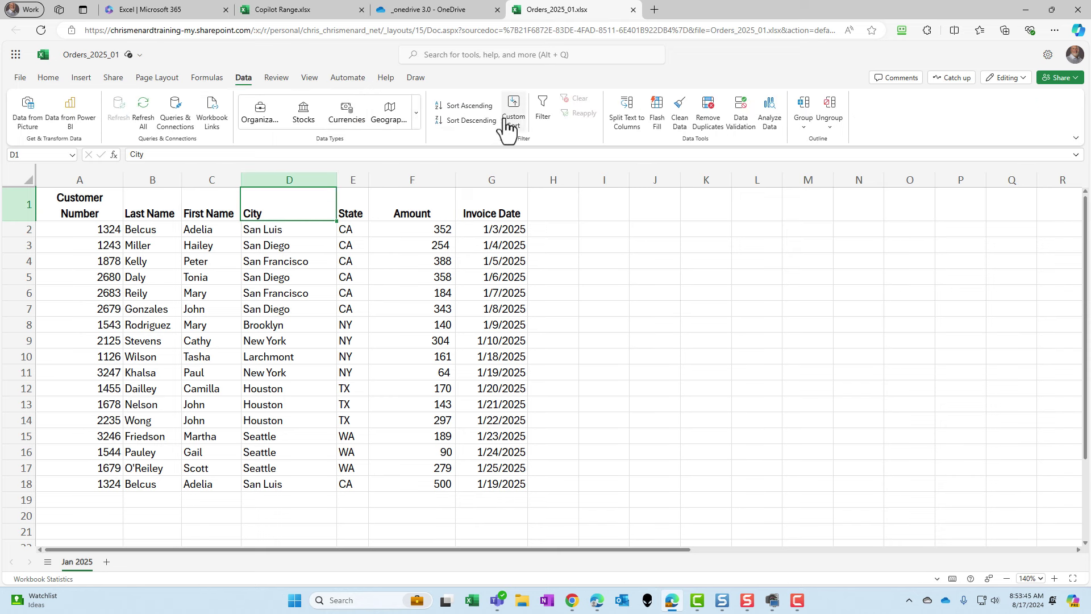
click(543, 114)
click(330, 215)
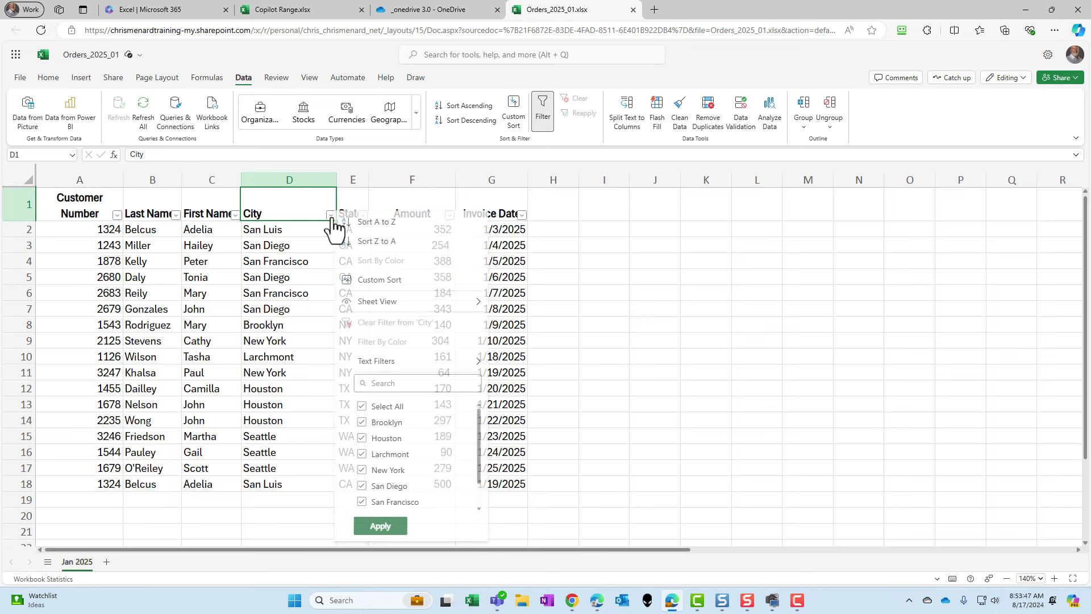
click(375, 406)
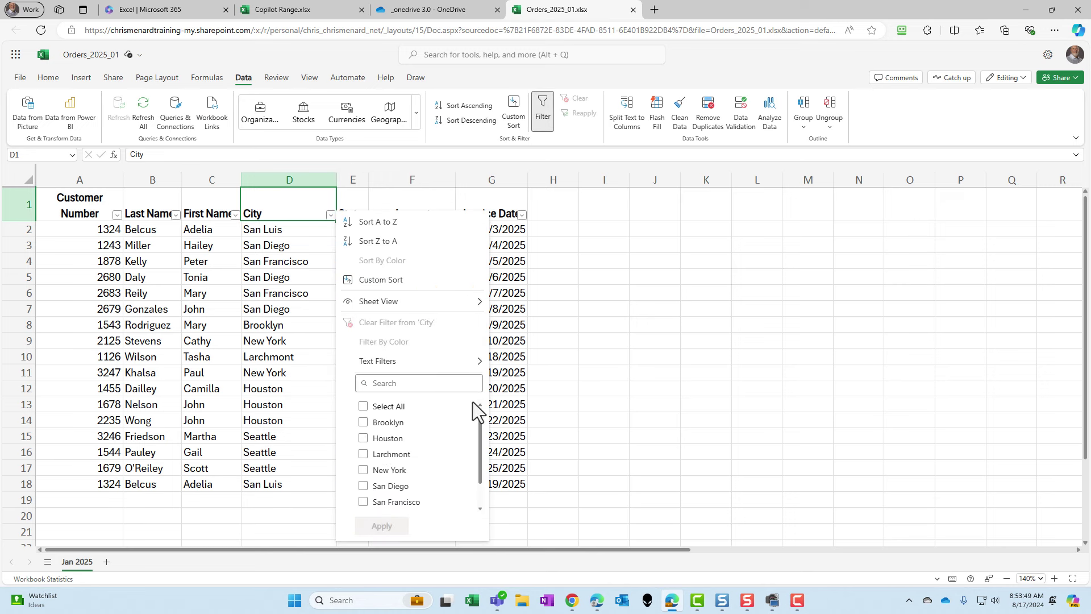
click(364, 437)
click(382, 525)
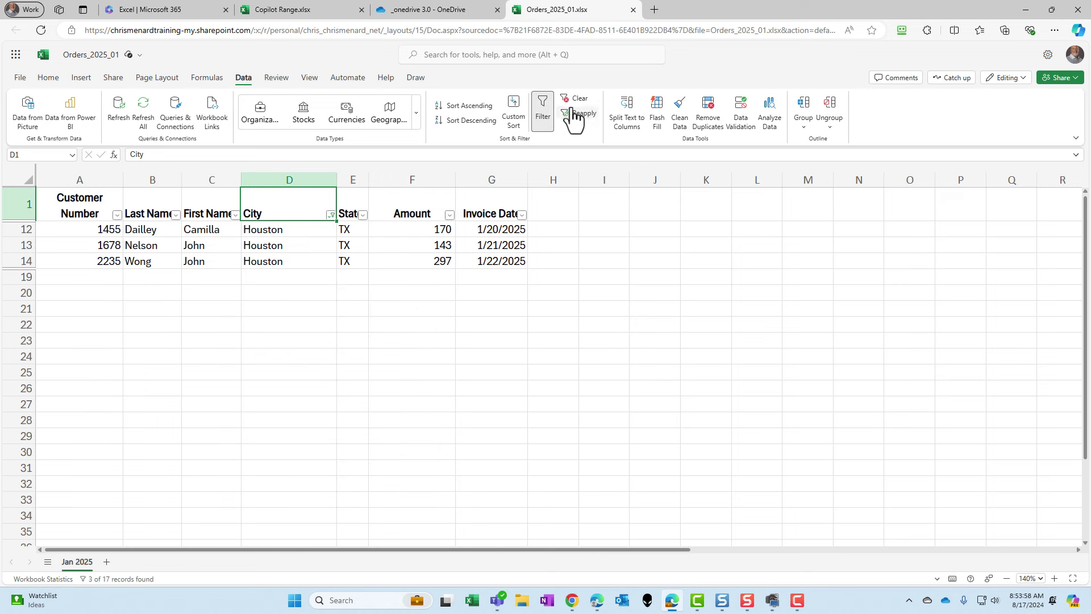
click(577, 98)
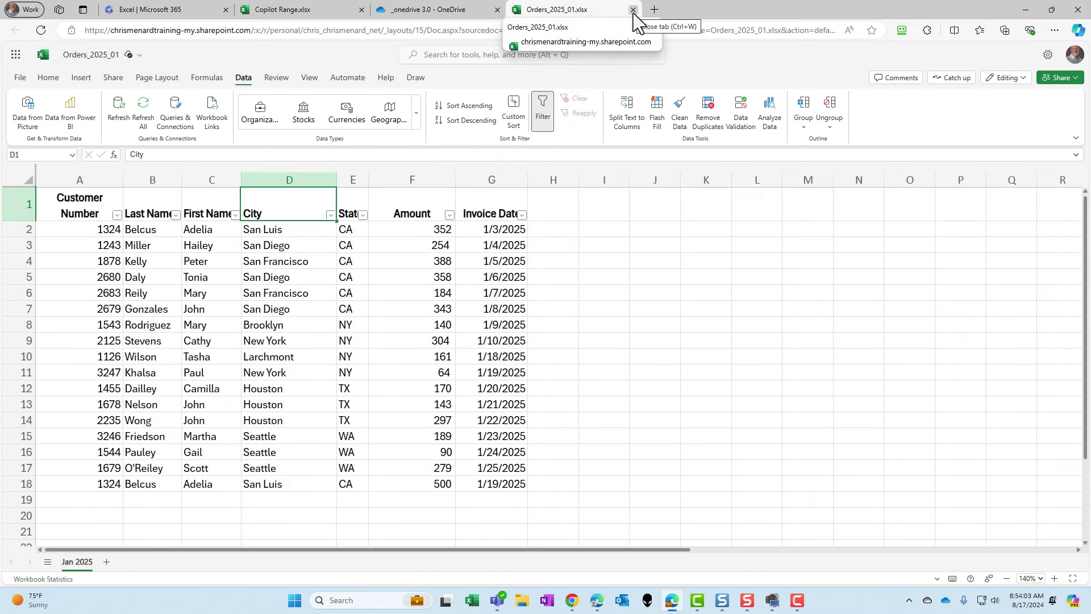
Step: In Orders_2025_02, mark the Houston orders in rows 9 and 5, then return to OneDrive
click(429, 9)
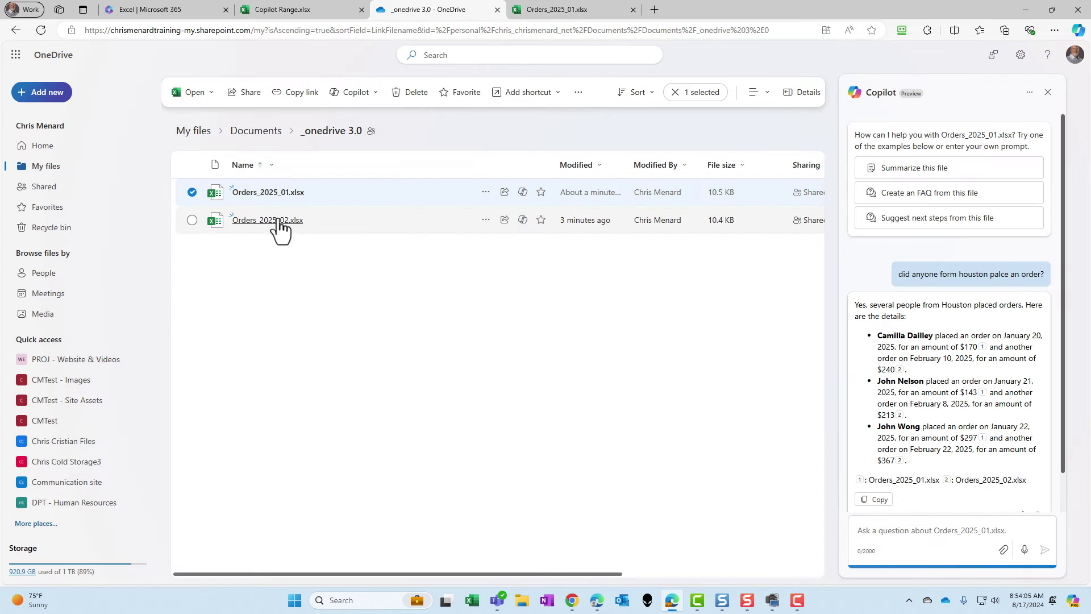
mouse_move(277, 232)
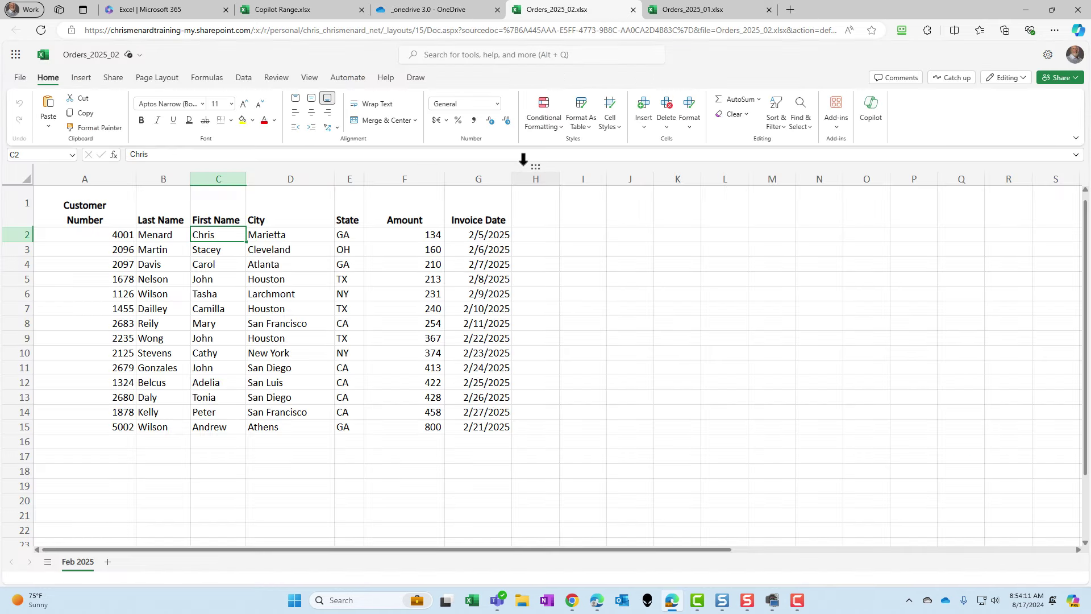
click(284, 258)
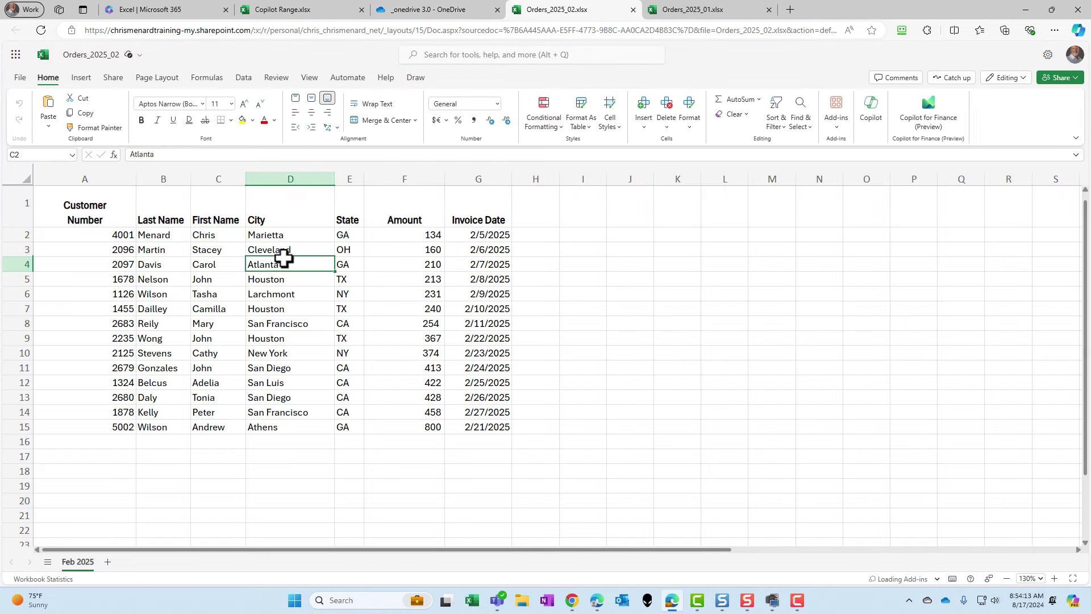
click(293, 339)
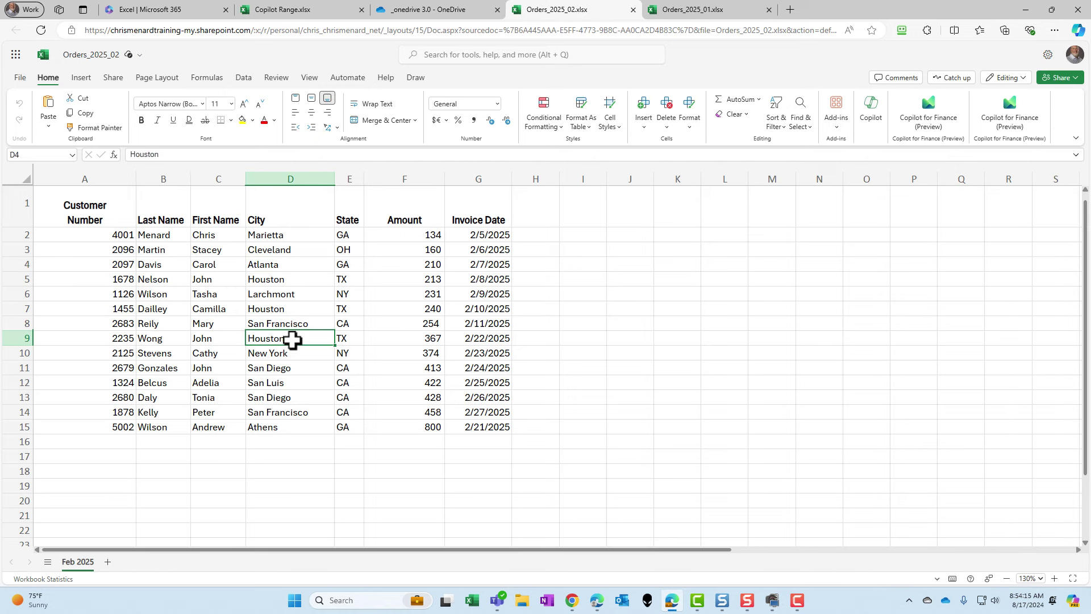
click(295, 280)
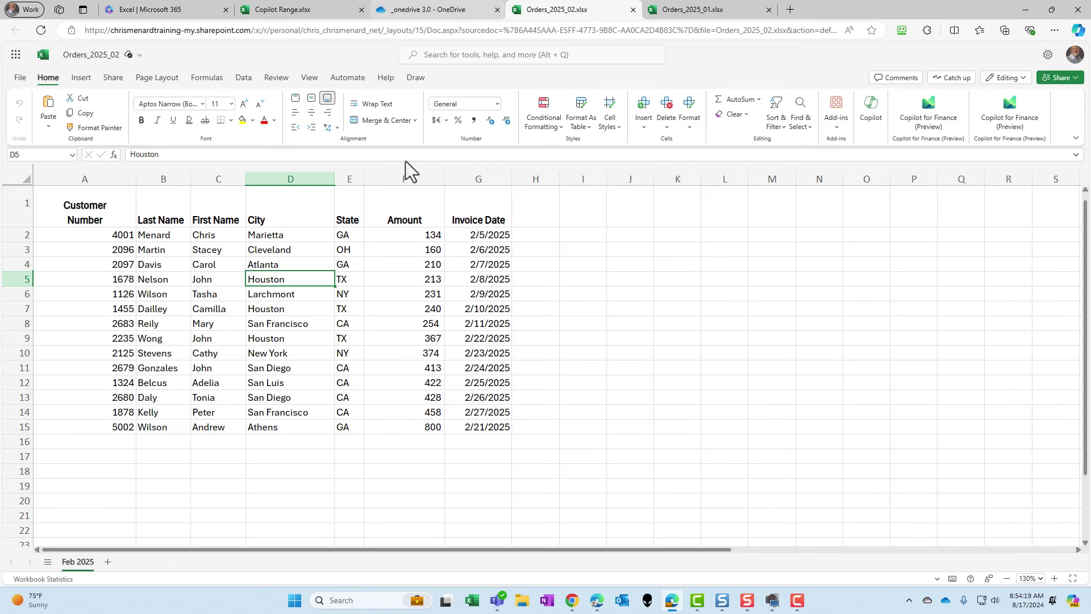
click(429, 9)
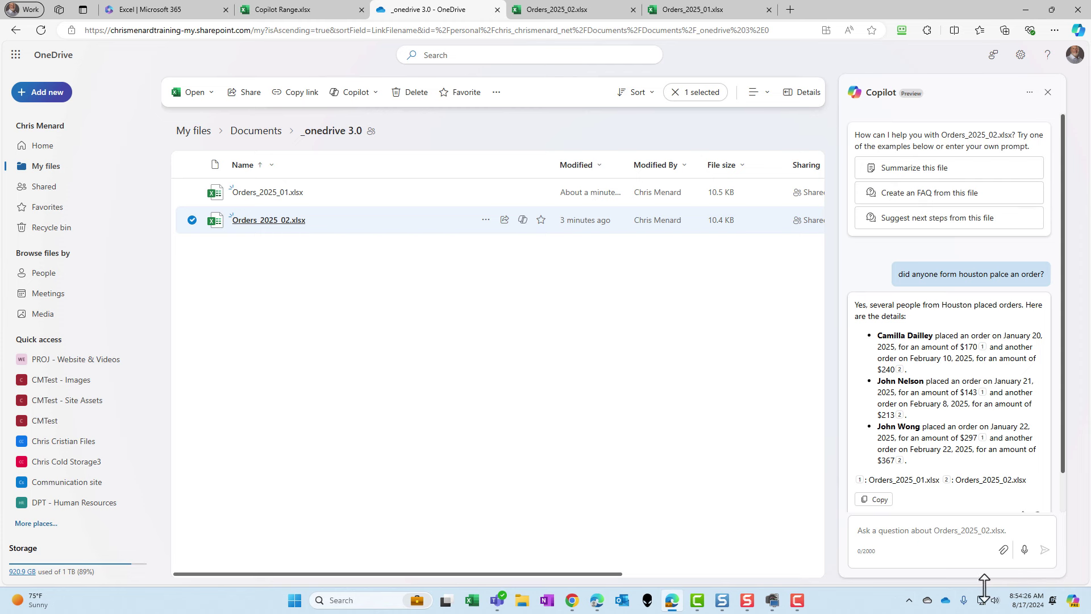
Step: Ask Copilot 'Give me the total for all orders from NY'
click(900, 537)
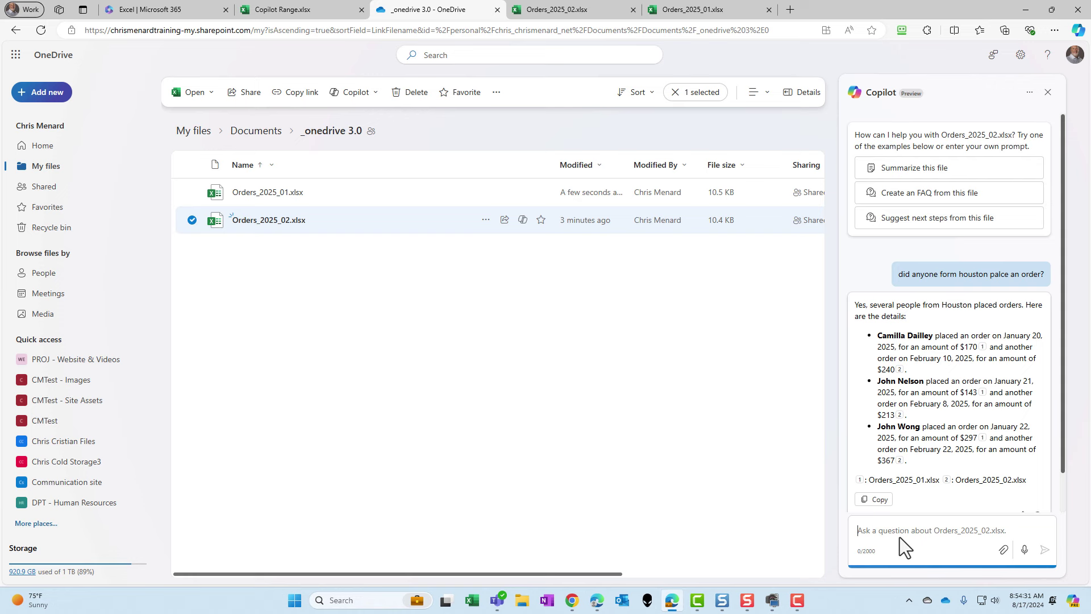
text(Give me the total for all orders from NY)
key(Return)
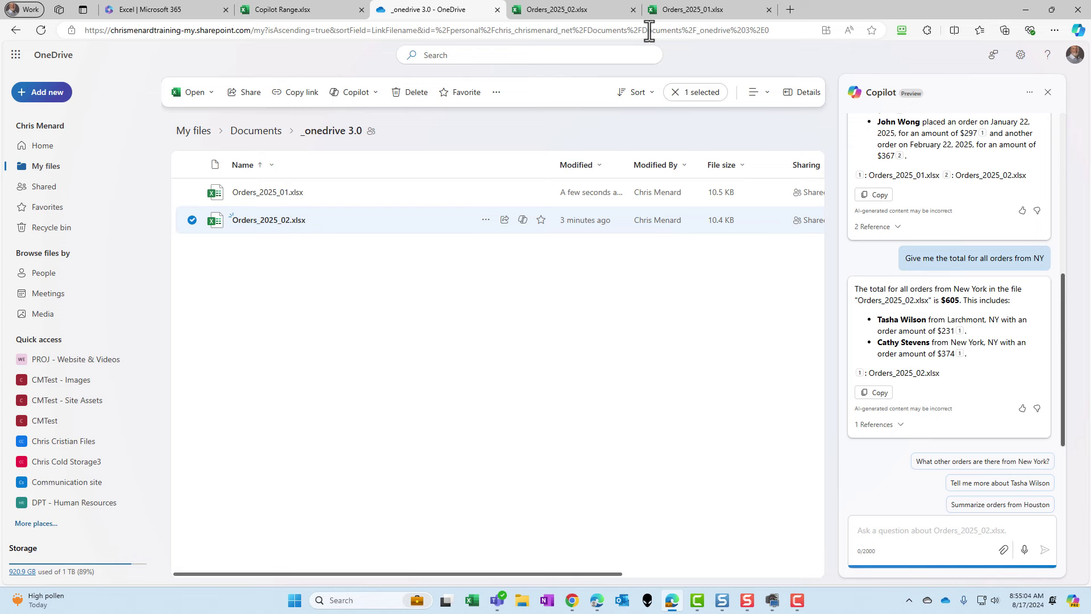
Step: Sort the Orders_2025_02 rows by the State column from A to Z
click(597, 16)
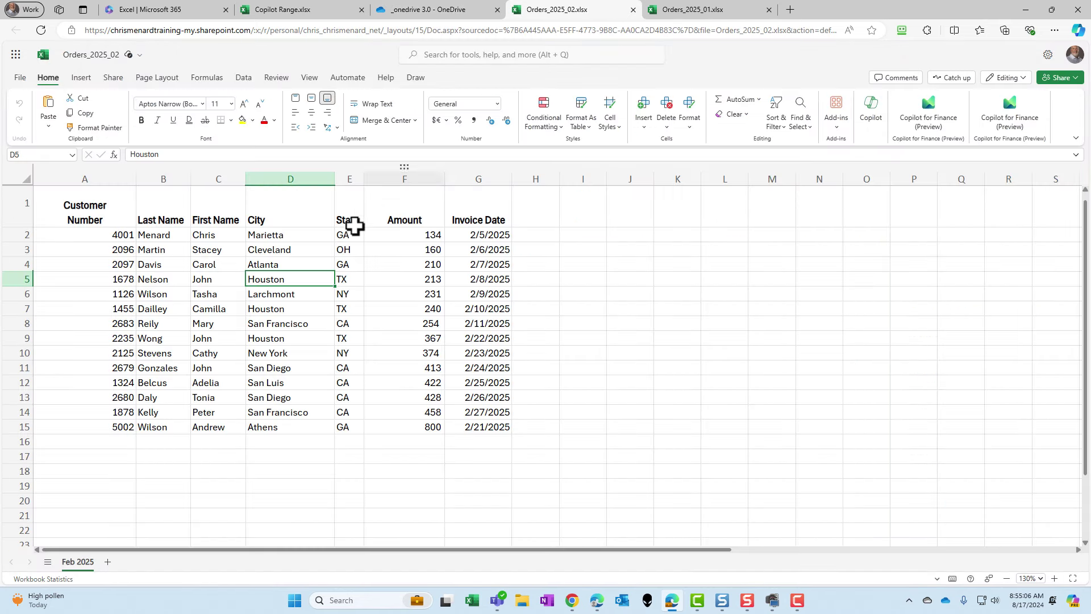
click(309, 250)
click(347, 236)
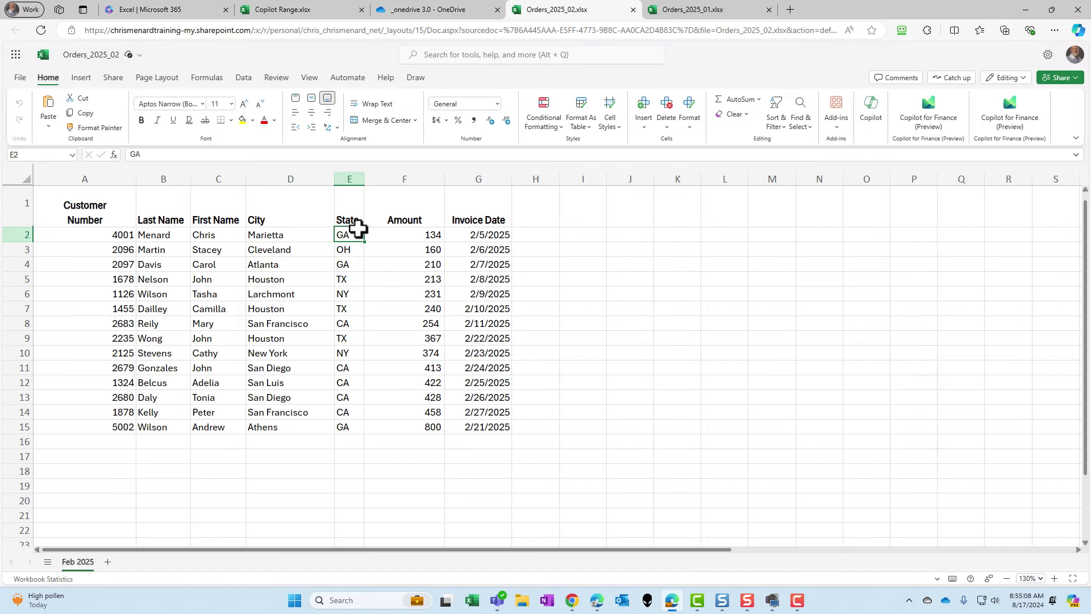
right_click(355, 227)
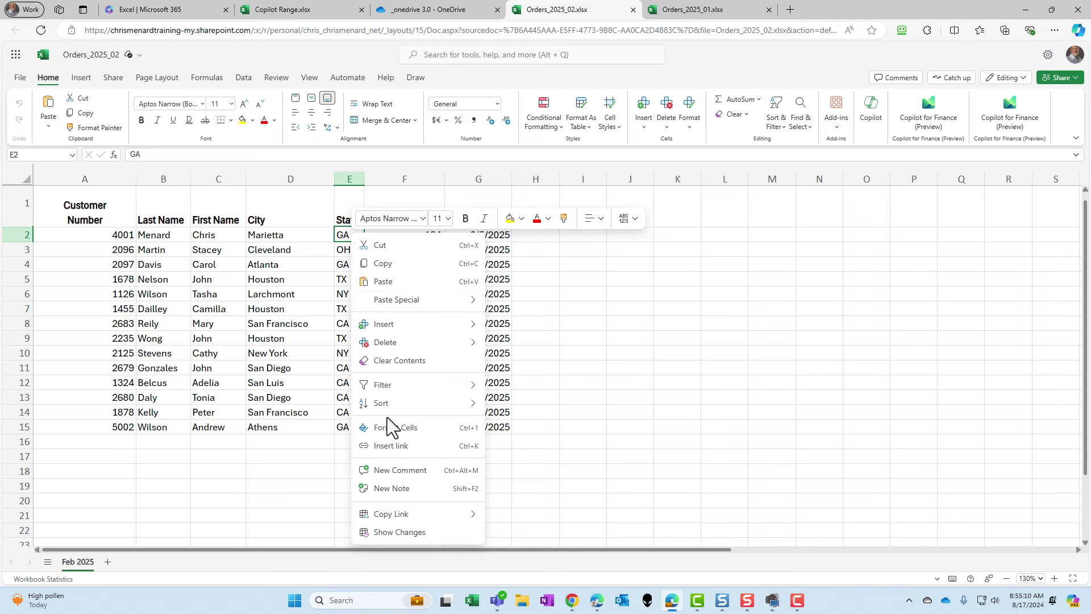
click(514, 407)
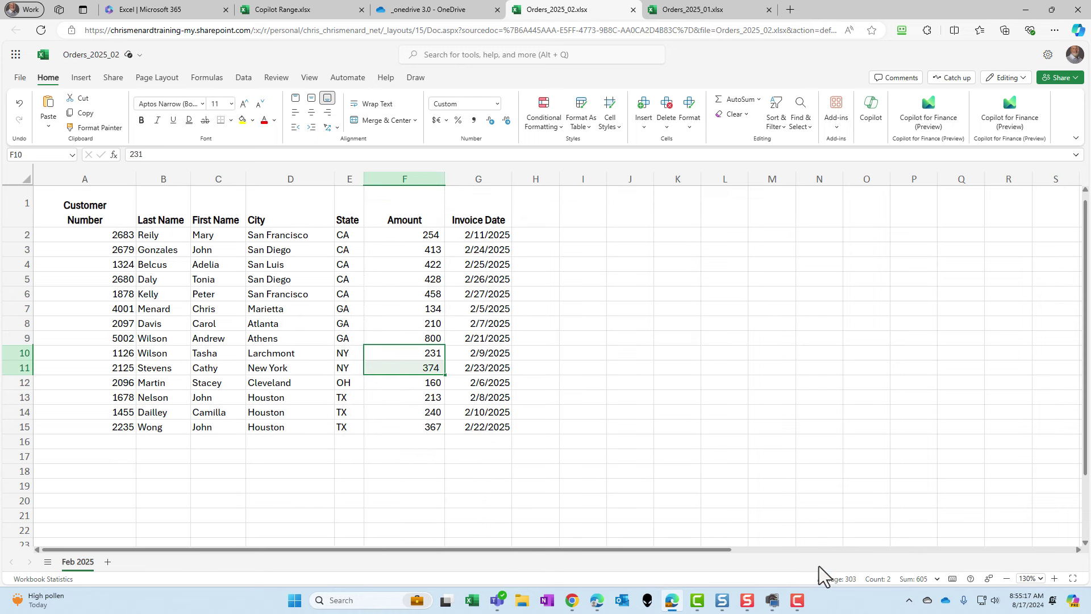
Step: Return to the OneDrive tab showing Copilot's $605 New York answer
click(451, 14)
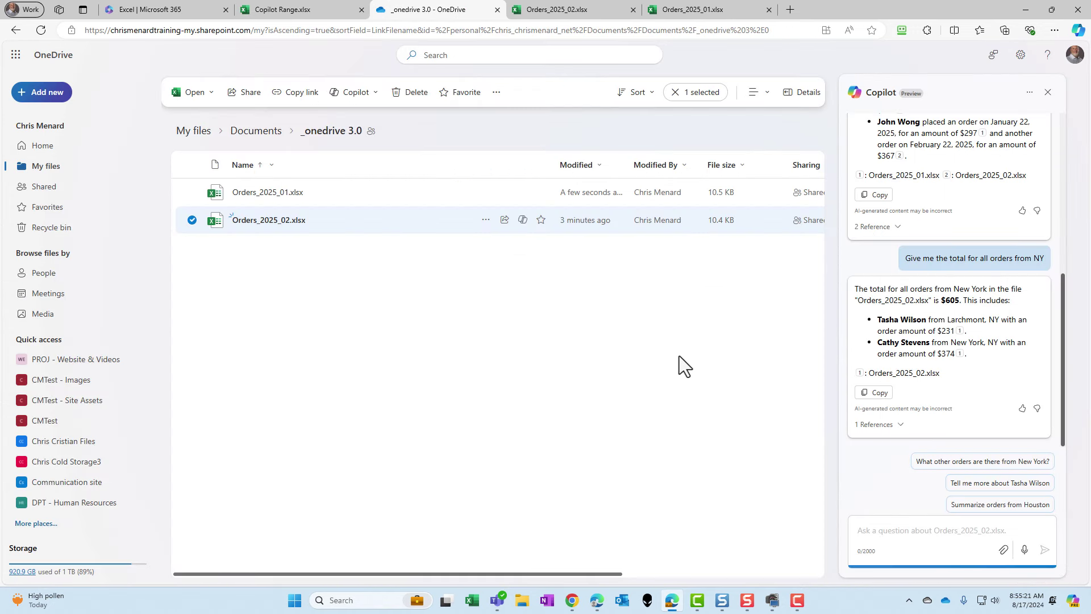